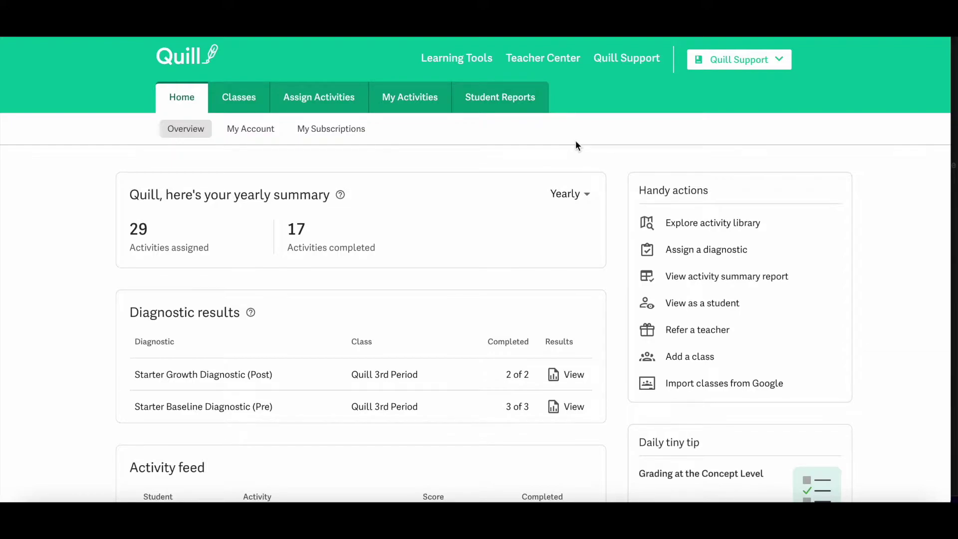
Step: Go to Student Reports and choose the Activity Summary report
{"action": "left_click", "coordinate": [538, 107]}
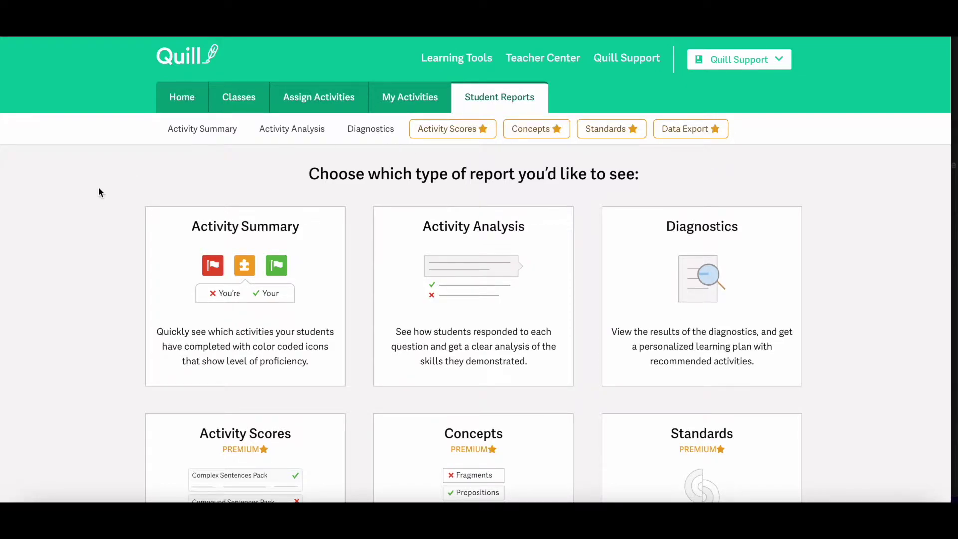
{"action": "left_click", "coordinate": [185, 299]}
Step: Show the Activity Summary for Quill 3rd Period with all activity packs and All Time dates
{"action": "scroll", "coordinate": [89, 243], "scroll_direction": "down", "scroll_amount": 2}
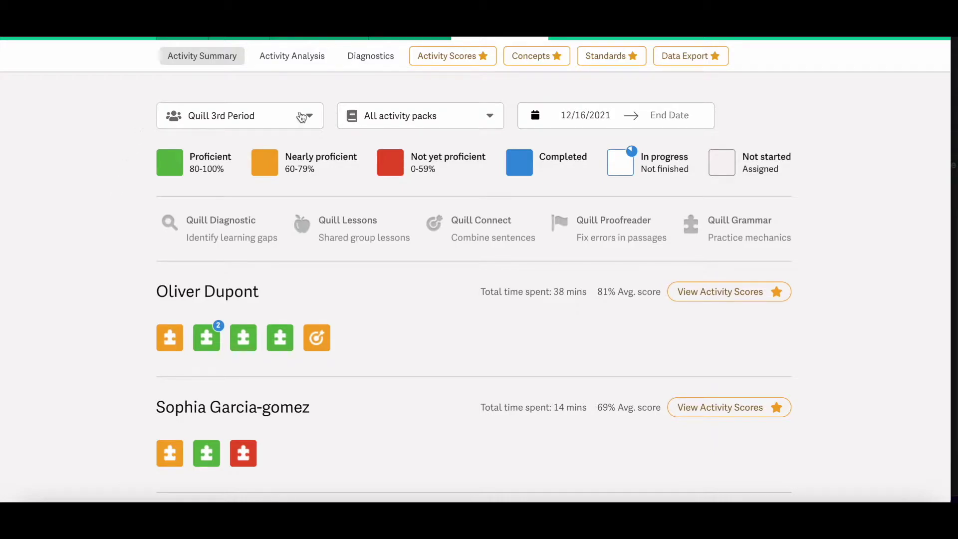
{"action": "left_click", "coordinate": [301, 117]}
{"action": "left_click", "coordinate": [299, 122]}
{"action": "left_click", "coordinate": [469, 127]}
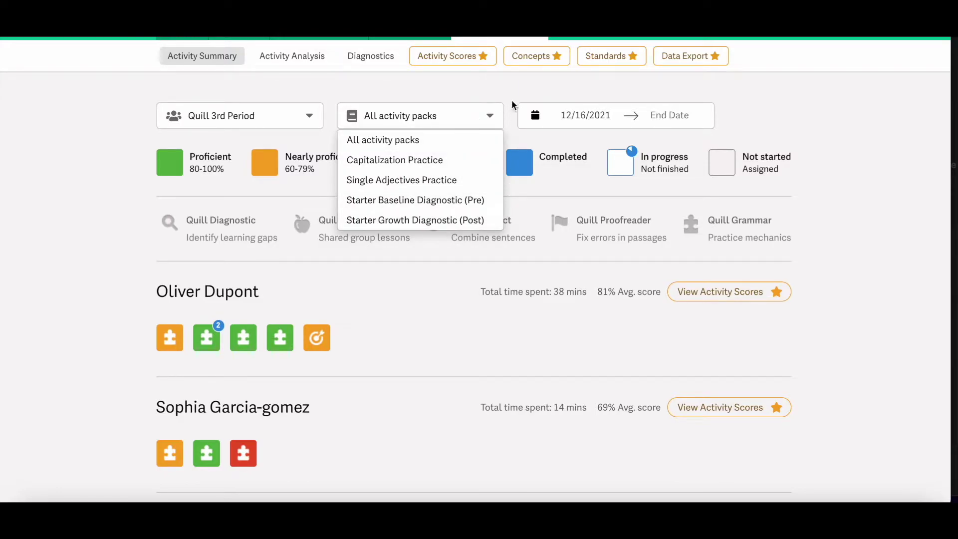
{"action": "left_click", "coordinate": [512, 102]}
{"action": "left_click", "coordinate": [579, 118]}
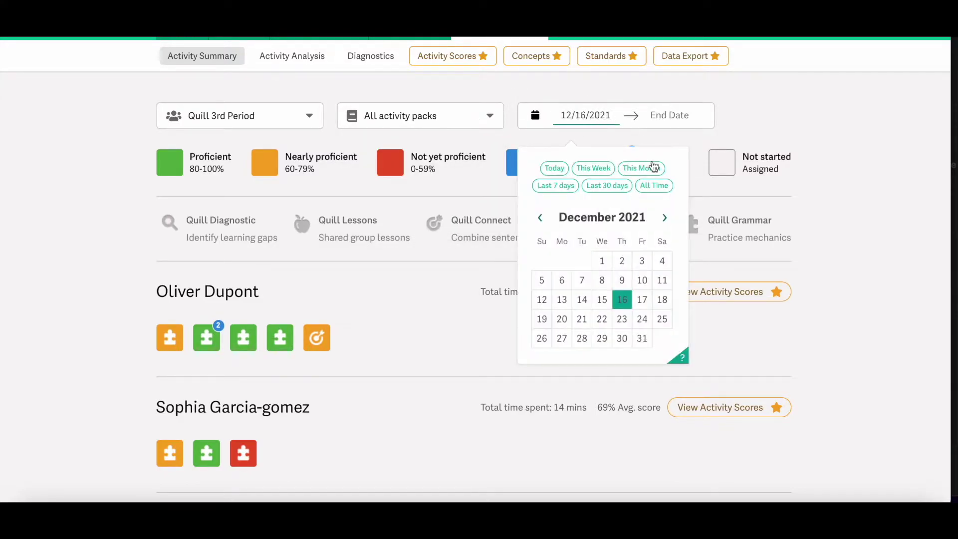
{"action": "left_click", "coordinate": [658, 186]}
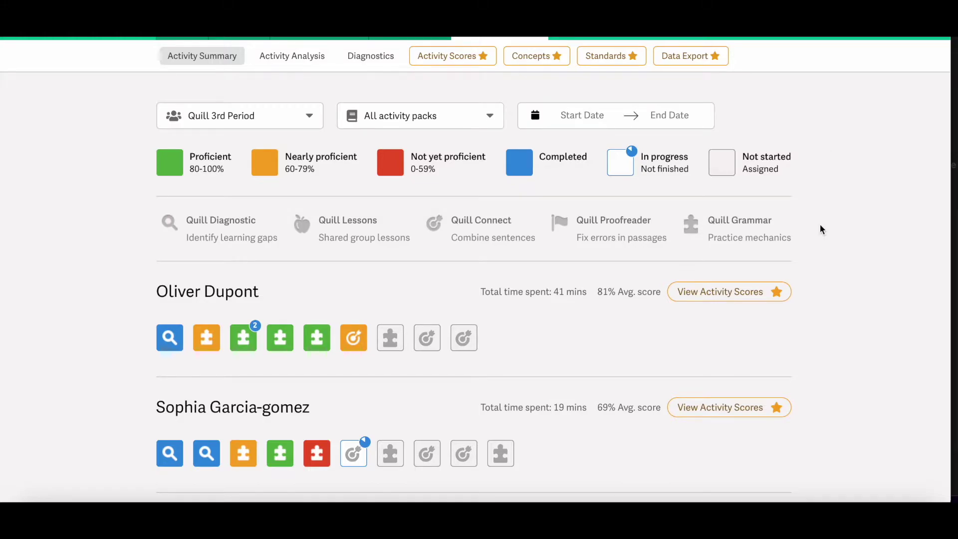
{"action": "scroll", "coordinate": [819, 226], "scroll_direction": "down", "scroll_amount": 3}
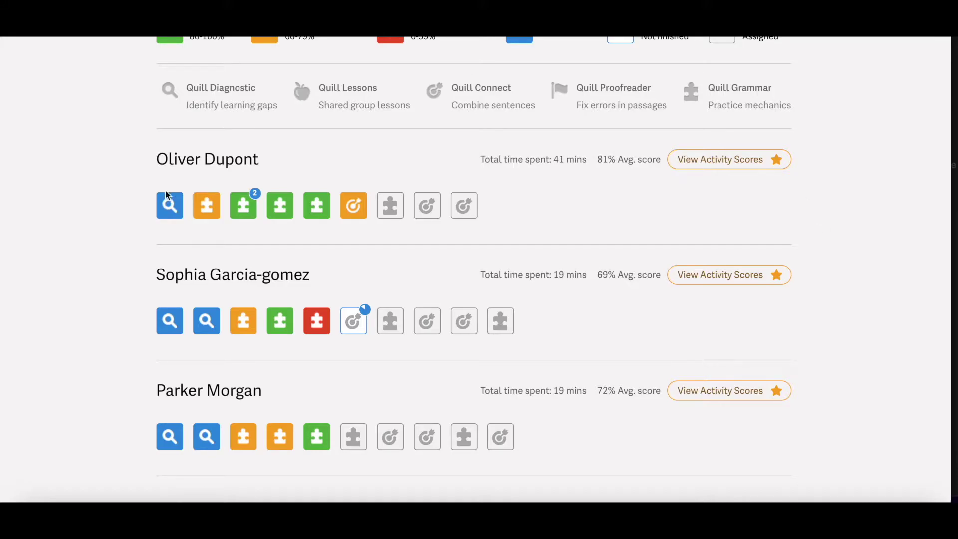
{"action": "mouse_move", "coordinate": [167, 204]}
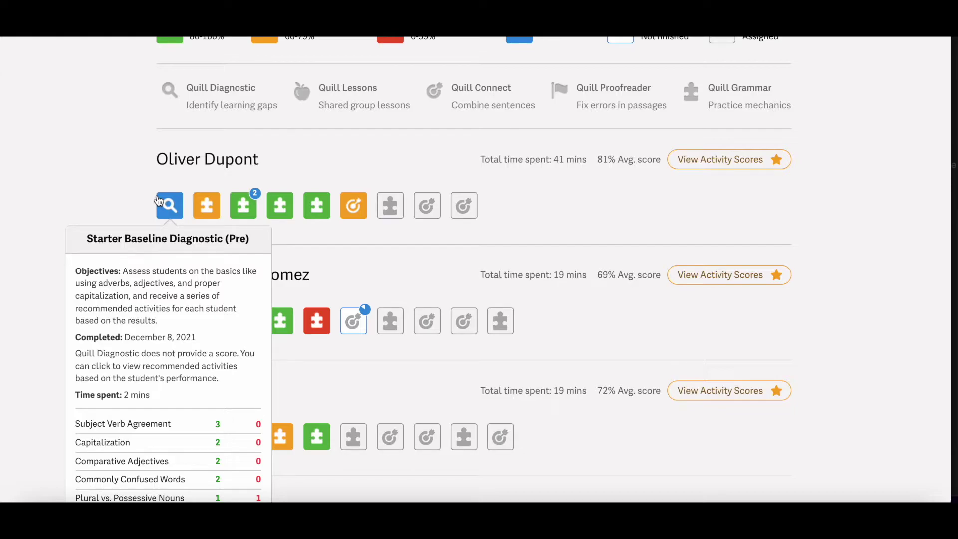
{"action": "scroll", "coordinate": [52, 156], "scroll_direction": "up", "scroll_amount": 4}
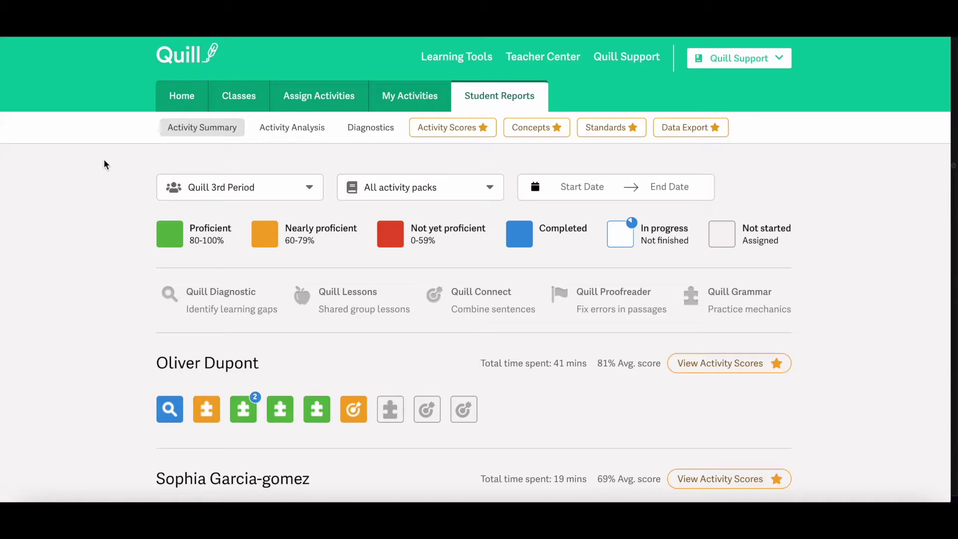
Step: Open Activity Analysis and scroll through the activity cards to Capitalization Practice
{"action": "left_click", "coordinate": [287, 134]}
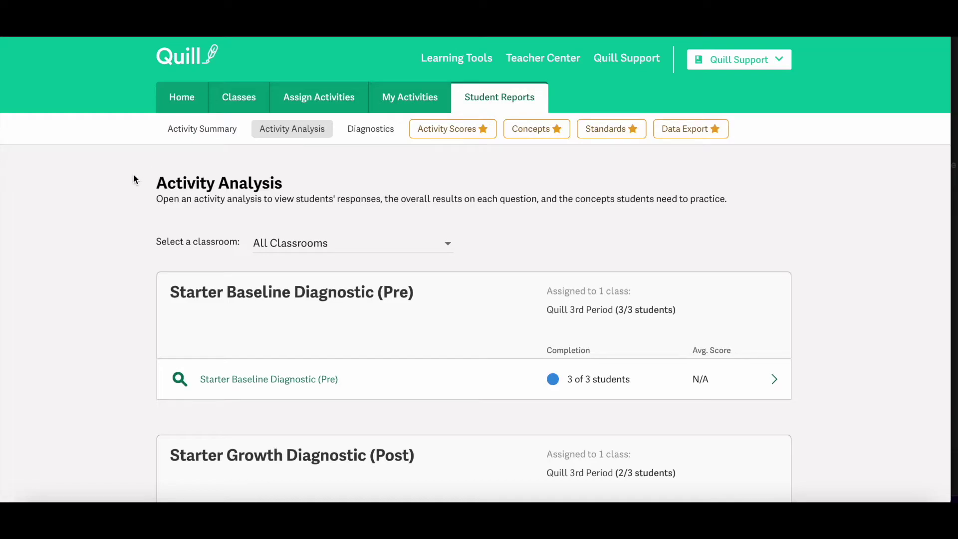
{"action": "scroll", "coordinate": [133, 175], "scroll_direction": "down", "scroll_amount": 1}
{"action": "scroll", "coordinate": [133, 175], "scroll_direction": "down", "scroll_amount": 1}
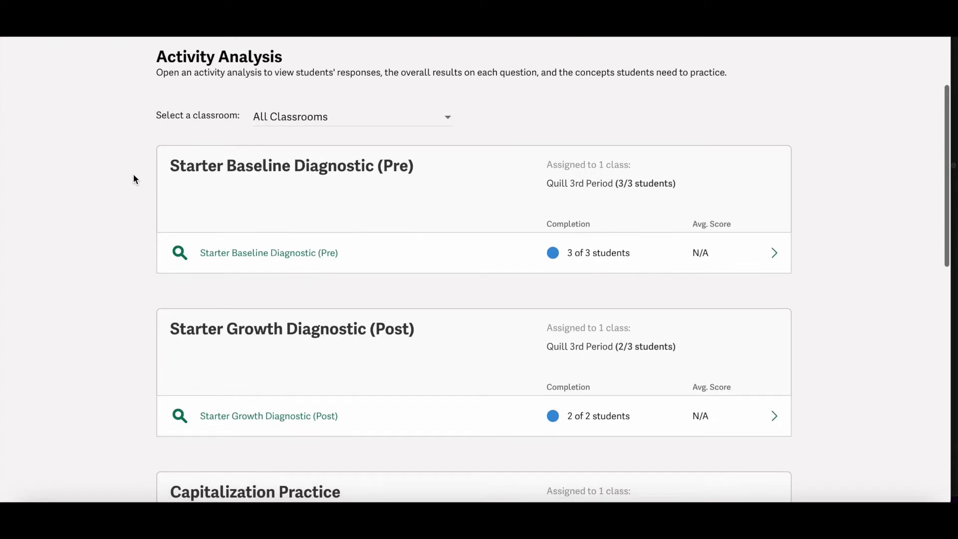
{"action": "scroll", "coordinate": [133, 176], "scroll_direction": "down", "scroll_amount": 1}
{"action": "scroll", "coordinate": [133, 175], "scroll_direction": "down", "scroll_amount": 1}
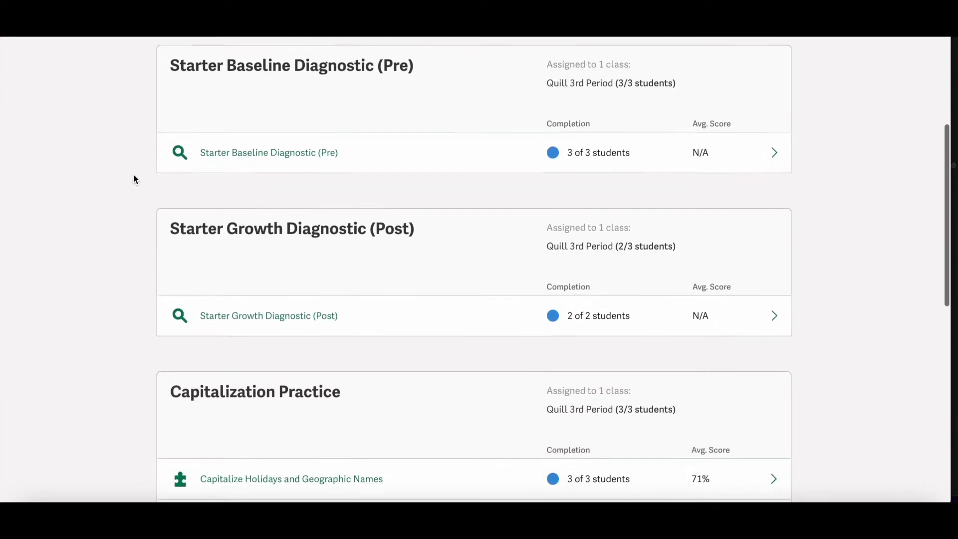
{"action": "scroll", "coordinate": [133, 183], "scroll_direction": "down", "scroll_amount": 2}
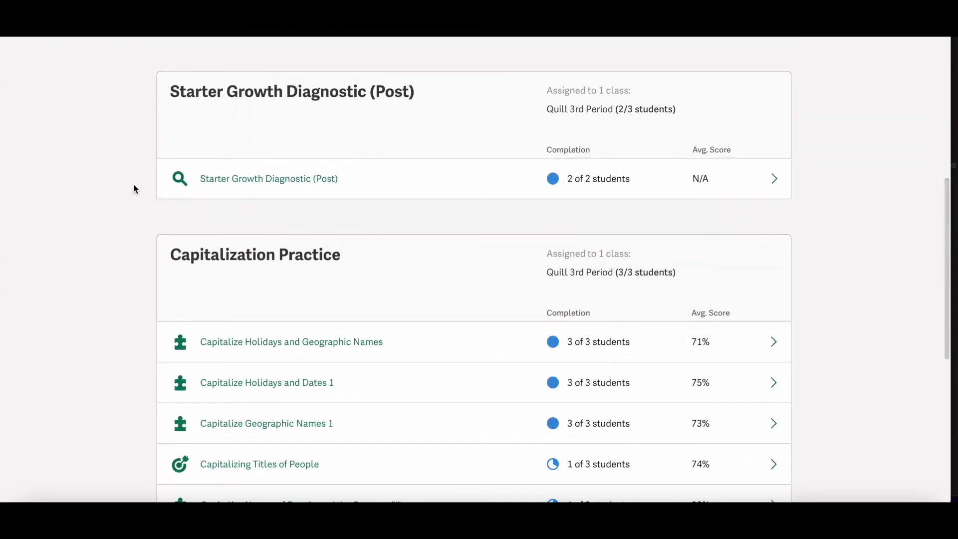
{"action": "scroll", "coordinate": [133, 184], "scroll_direction": "down", "scroll_amount": 2}
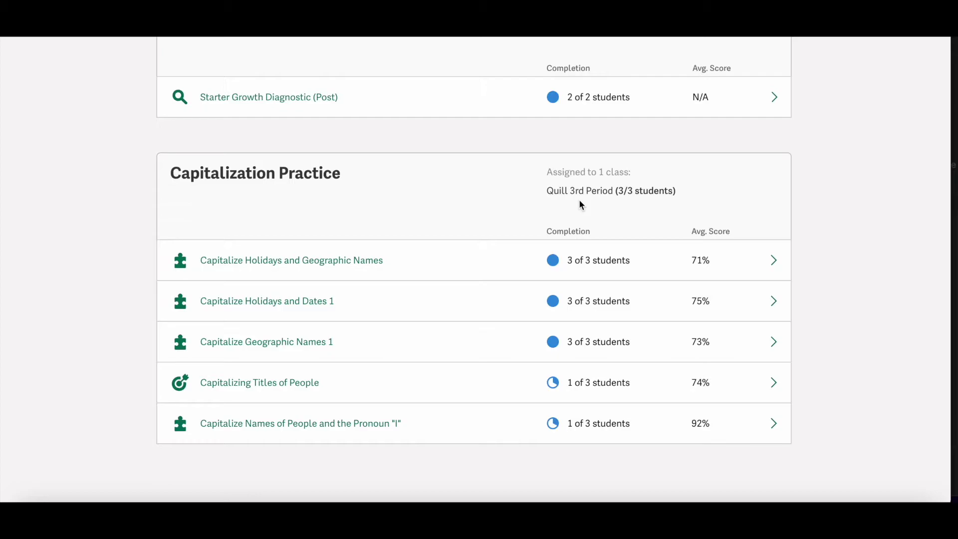
{"action": "left_click", "coordinate": [774, 264]}
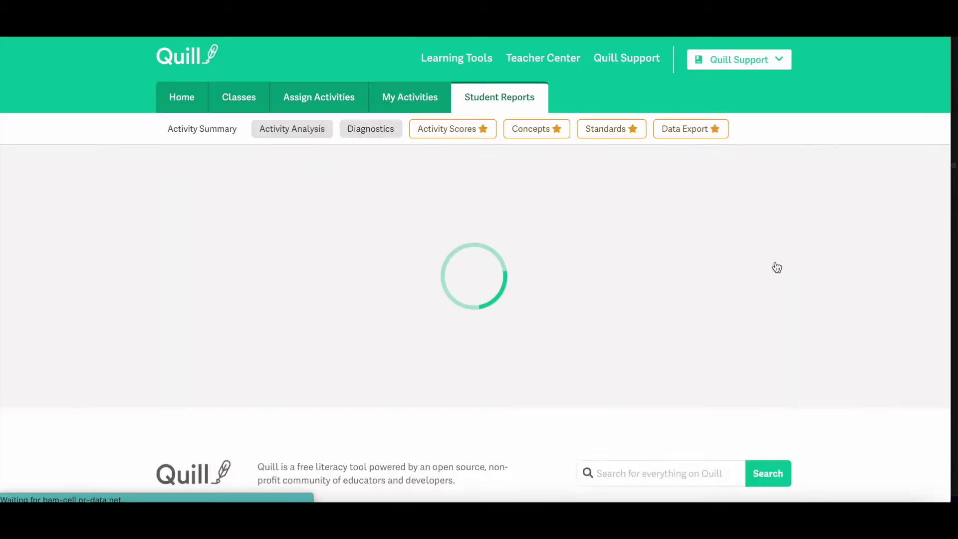
{"action": "scroll", "coordinate": [848, 237], "scroll_direction": "down", "scroll_amount": 1}
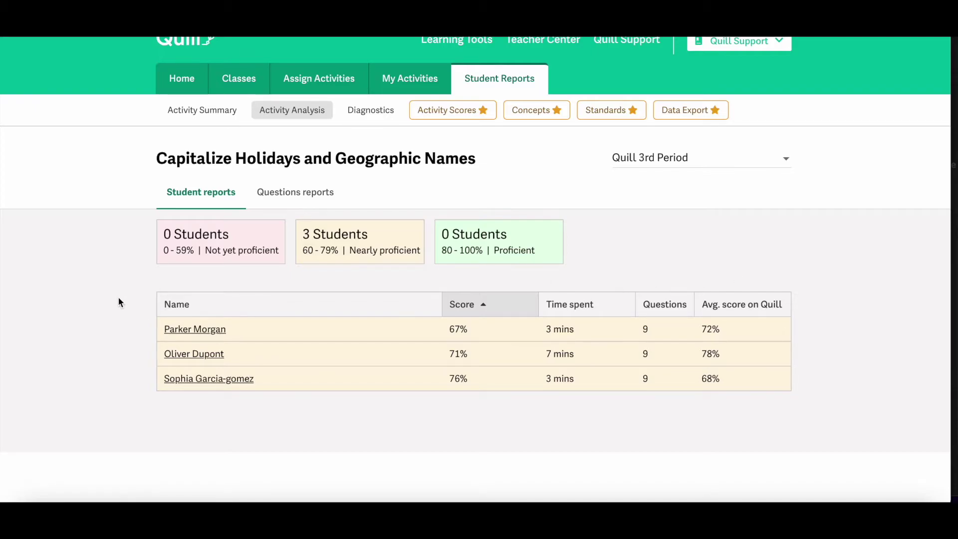
{"action": "left_click", "coordinate": [185, 328]}
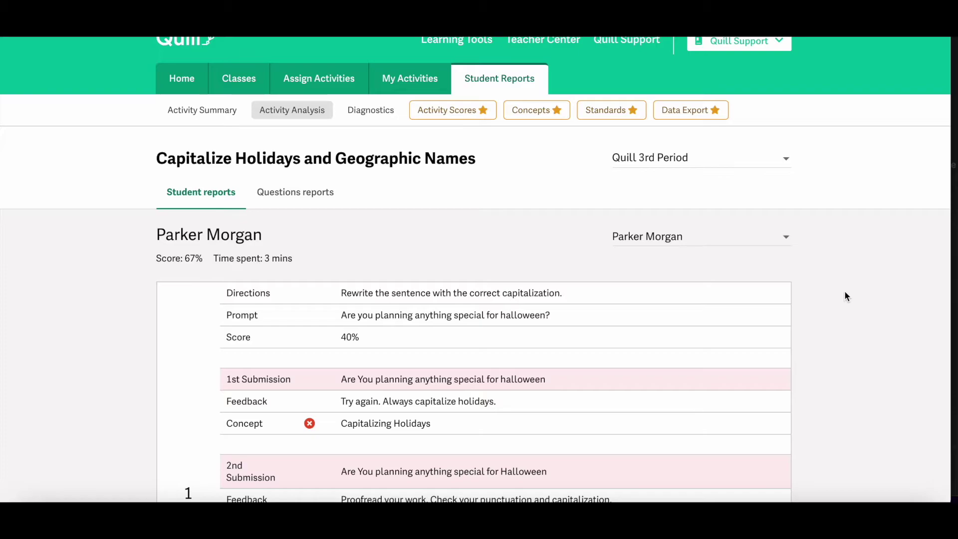
{"action": "scroll", "coordinate": [845, 294], "scroll_direction": "down", "scroll_amount": 2}
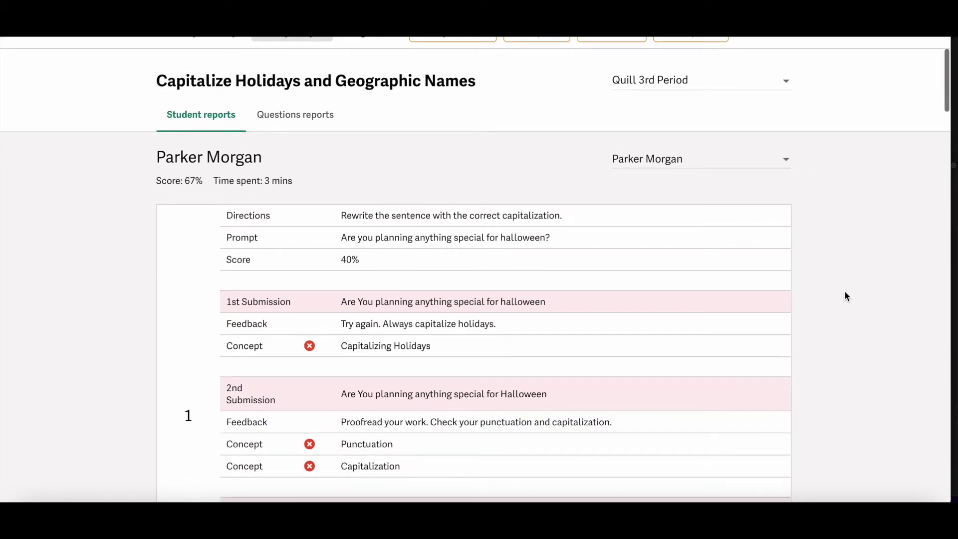
{"action": "scroll", "coordinate": [844, 294], "scroll_direction": "down", "scroll_amount": 1}
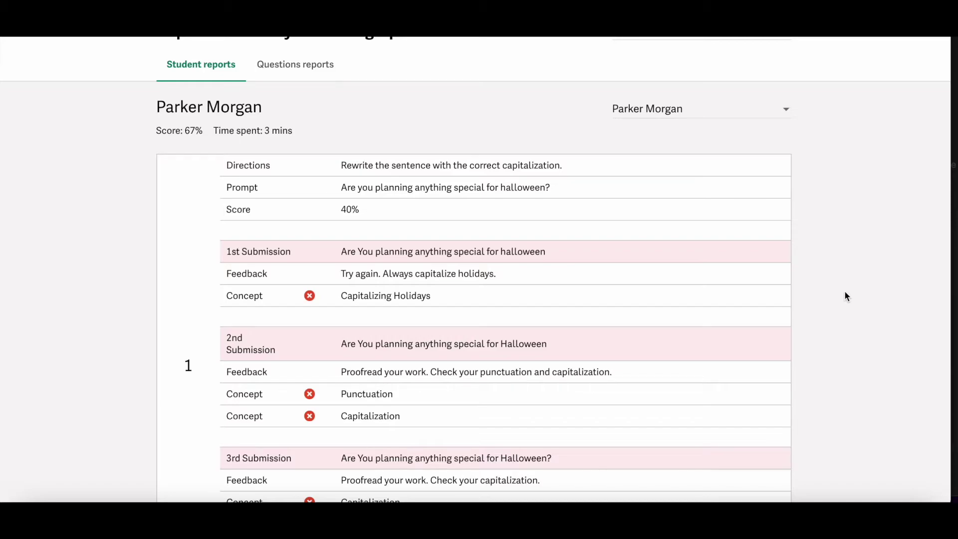
{"action": "scroll", "coordinate": [846, 295], "scroll_direction": "down", "scroll_amount": 1}
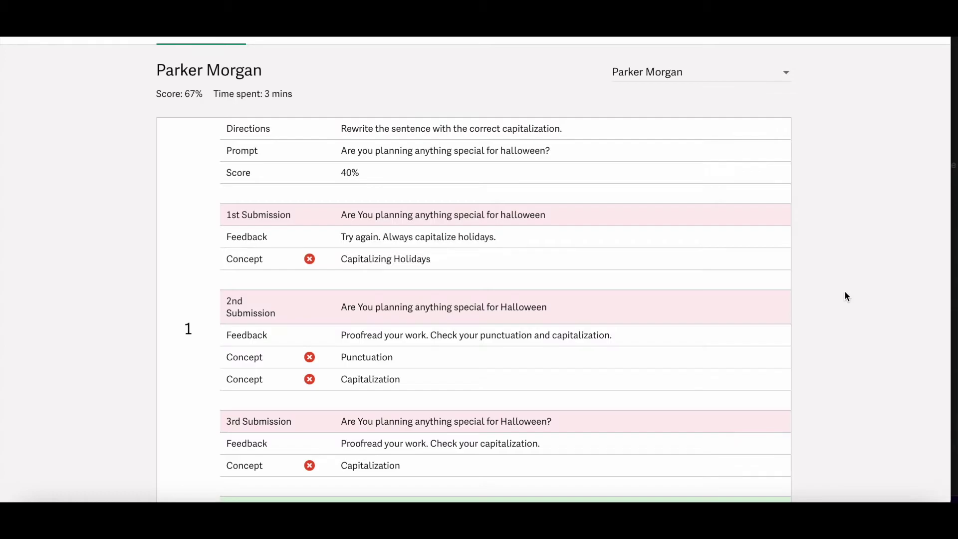
{"action": "scroll", "coordinate": [864, 193], "scroll_direction": "down", "scroll_amount": 2}
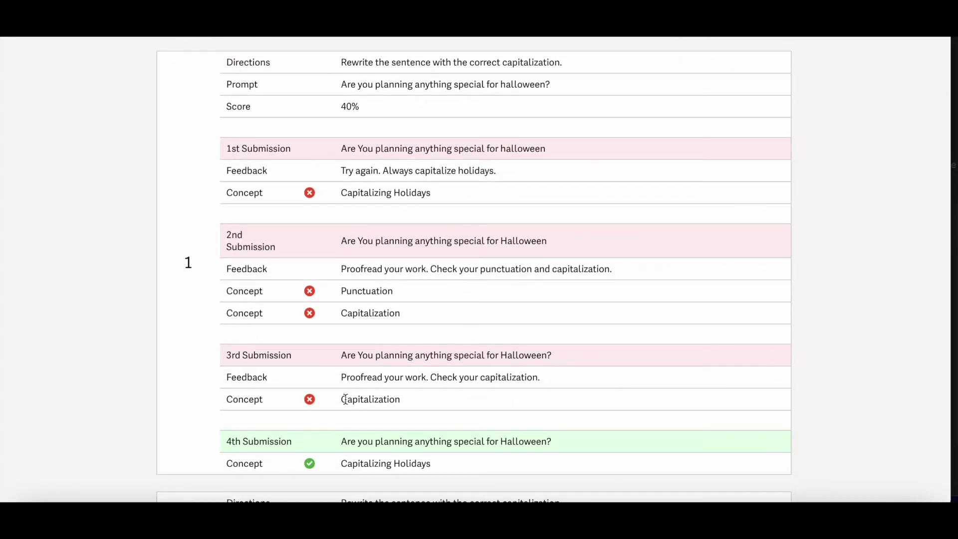
{"action": "scroll", "coordinate": [852, 306], "scroll_direction": "up", "scroll_amount": 7}
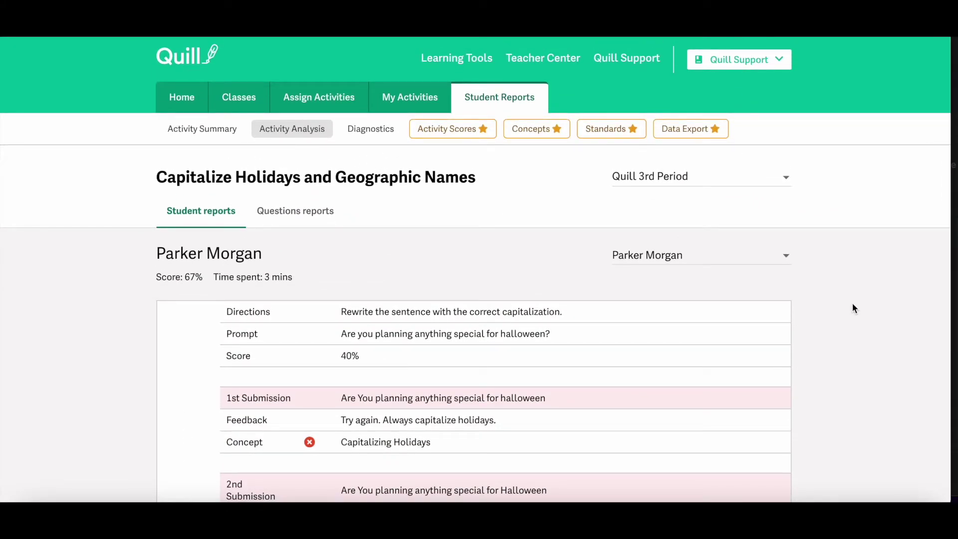
Step: Review per-question scores for Capitalize Holidays and Geographic Names, then switch to Diagnostics
{"action": "left_click", "coordinate": [282, 226]}
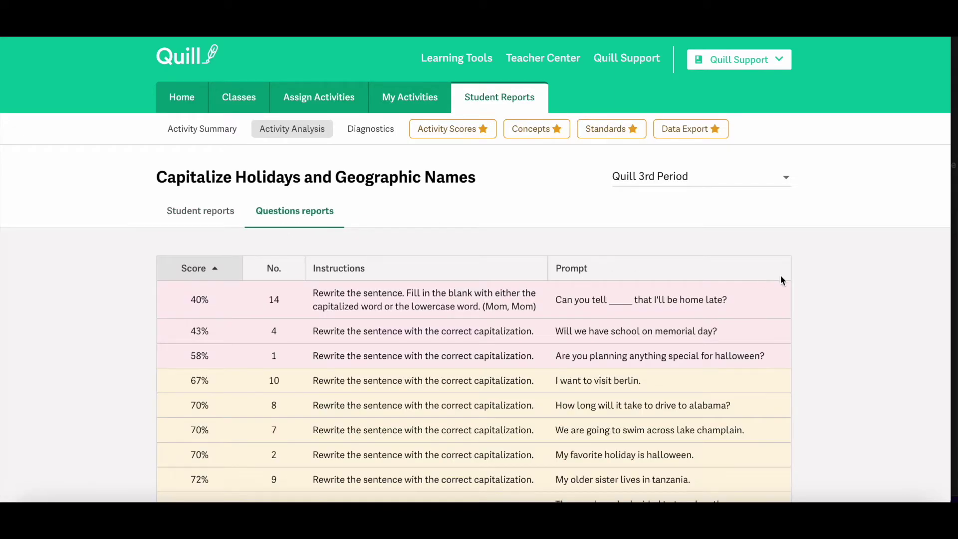
{"action": "scroll", "coordinate": [858, 270], "scroll_direction": "down", "scroll_amount": 4}
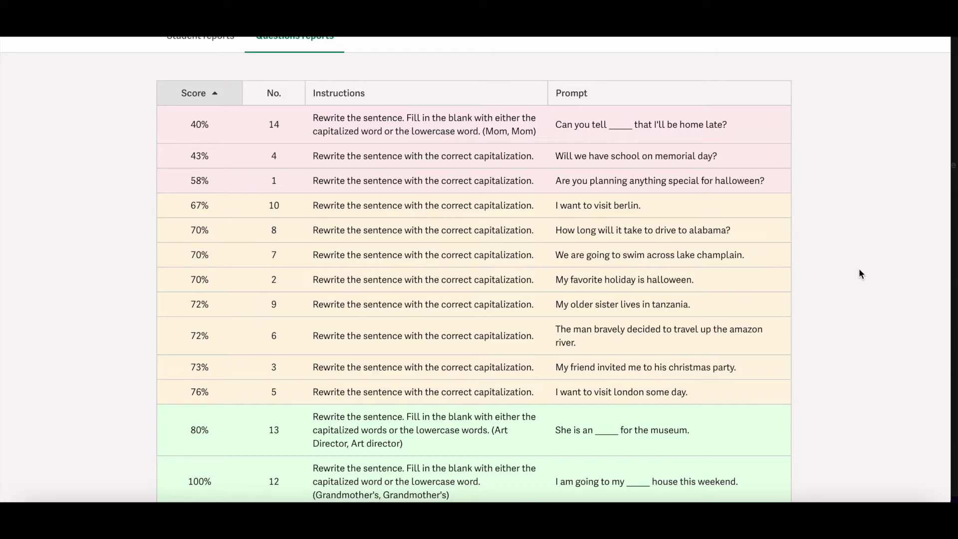
{"action": "scroll", "coordinate": [858, 272], "scroll_direction": "up", "scroll_amount": 5}
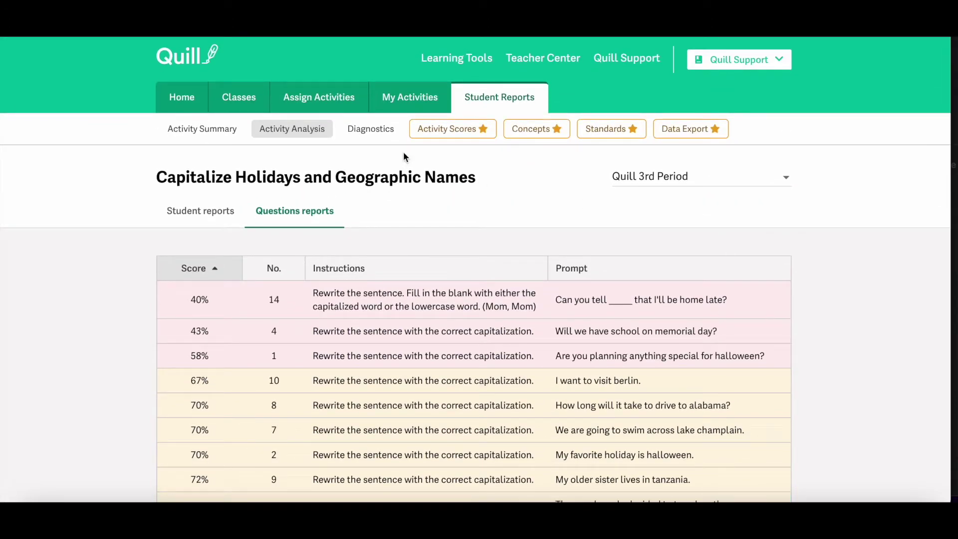
{"action": "left_click", "coordinate": [377, 138]}
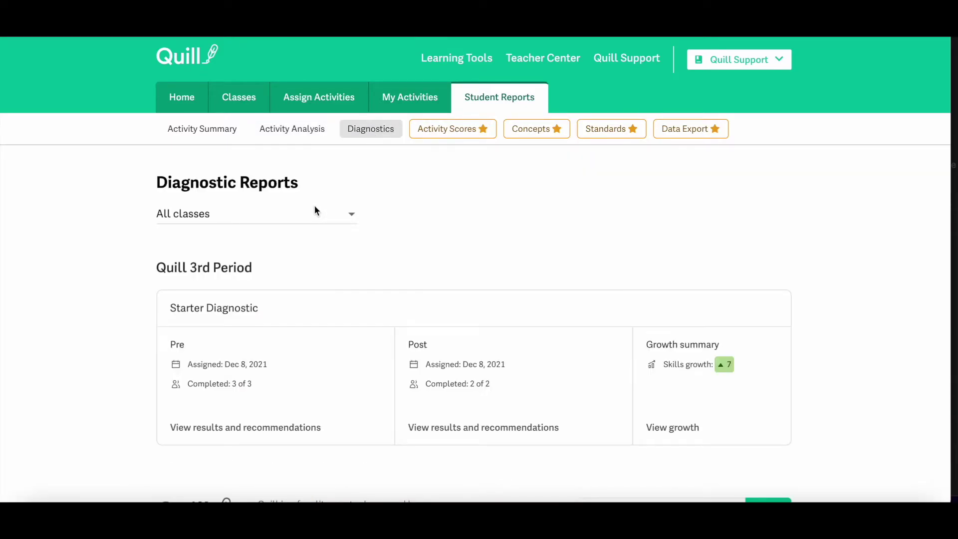
Step: Filter Diagnostics to Quill 3rd Period, showing its Starter Diagnostic Pre, Post and growth
{"action": "left_click", "coordinate": [315, 210]}
{"action": "left_click", "coordinate": [291, 250]}
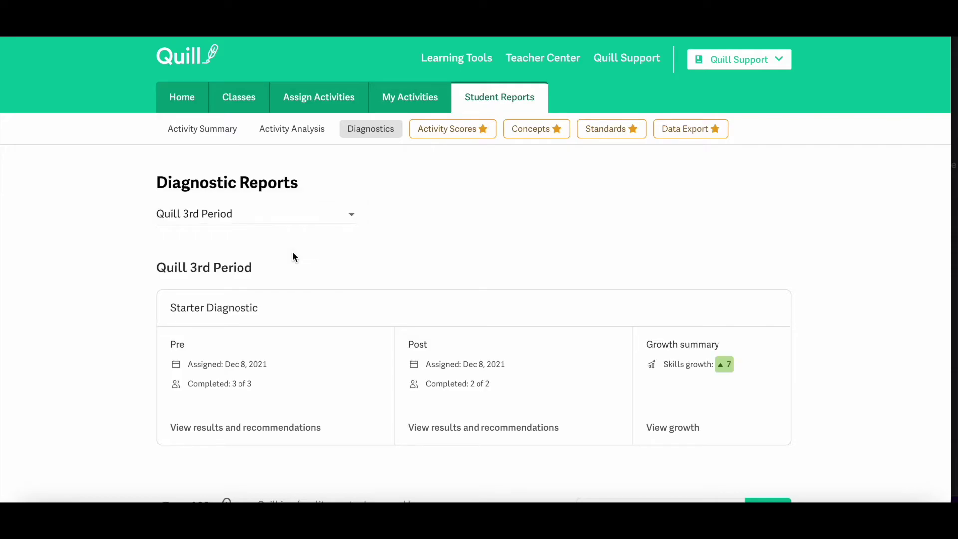
{"action": "scroll", "coordinate": [293, 255], "scroll_direction": "down", "scroll_amount": 1}
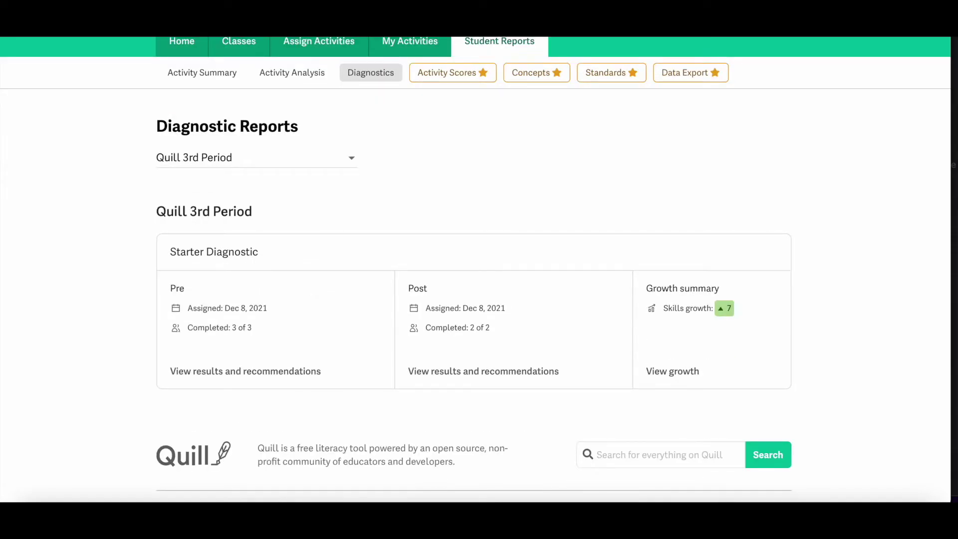
Step: Review the Pre diagnostic's skill proficiency summary and student results table
{"action": "left_click", "coordinate": [176, 373]}
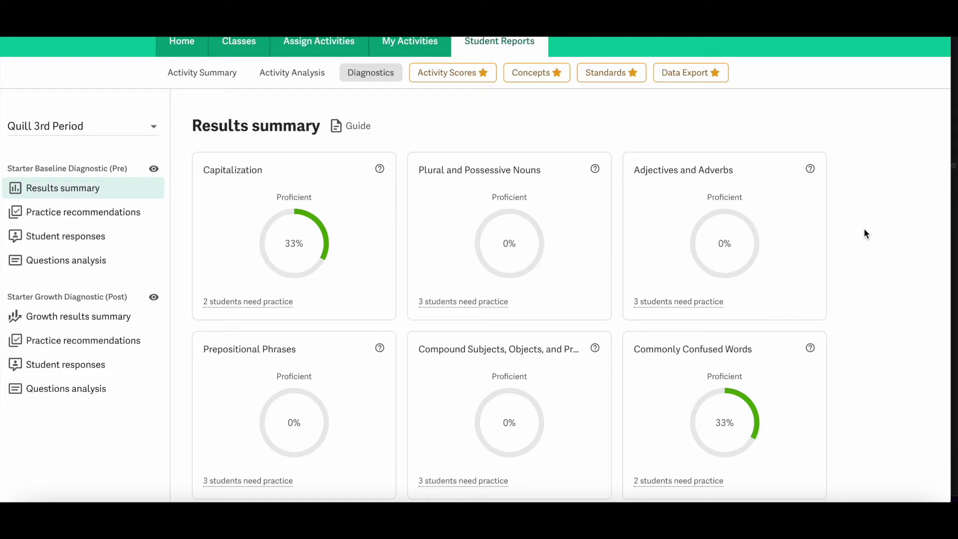
{"action": "scroll", "coordinate": [864, 229], "scroll_direction": "down", "scroll_amount": 1}
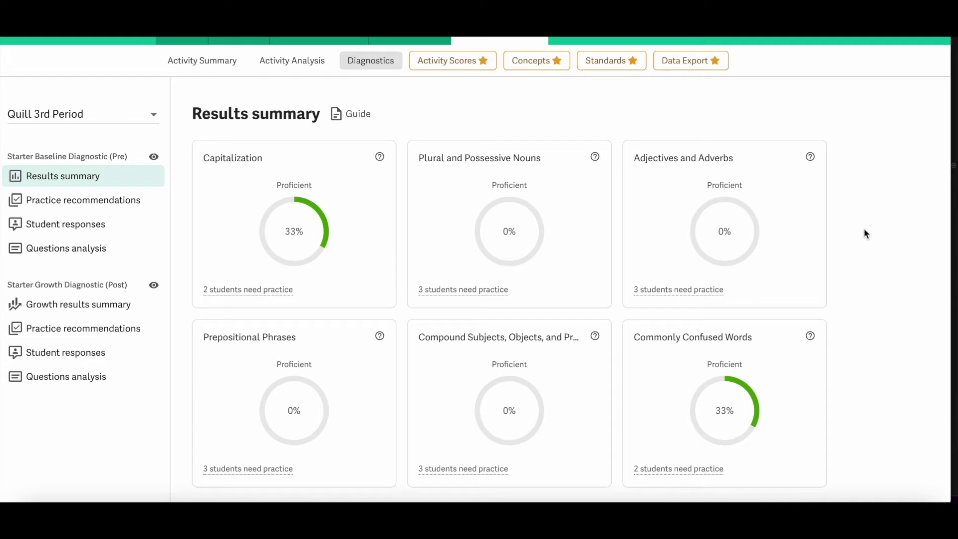
{"action": "scroll", "coordinate": [863, 228], "scroll_direction": "down", "scroll_amount": 5}
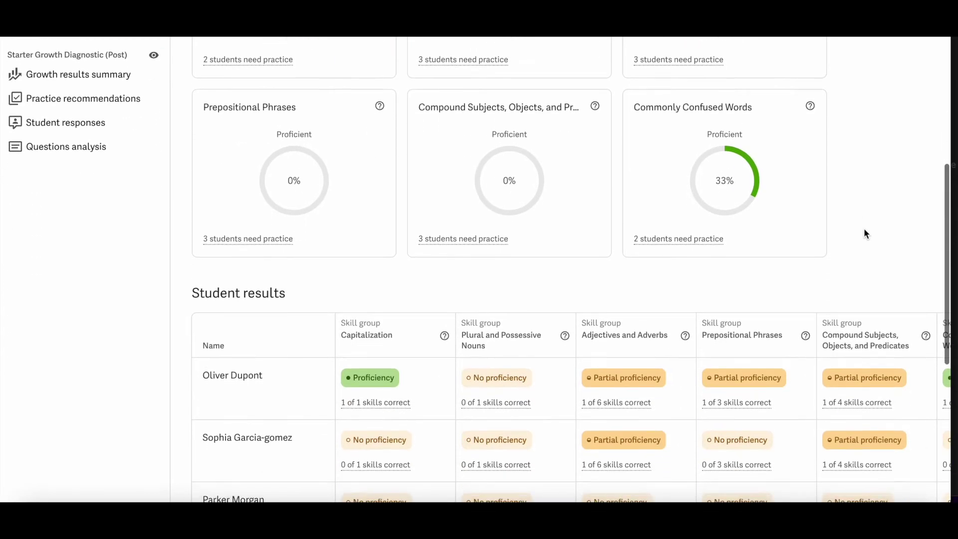
{"action": "scroll", "coordinate": [863, 229], "scroll_direction": "down", "scroll_amount": 3}
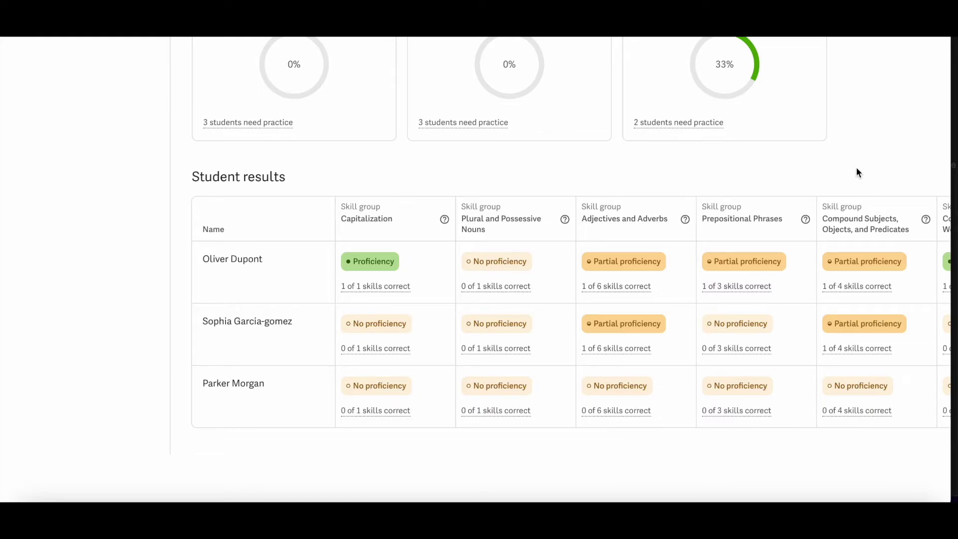
{"action": "scroll", "coordinate": [856, 171], "scroll_direction": "up", "scroll_amount": 8}
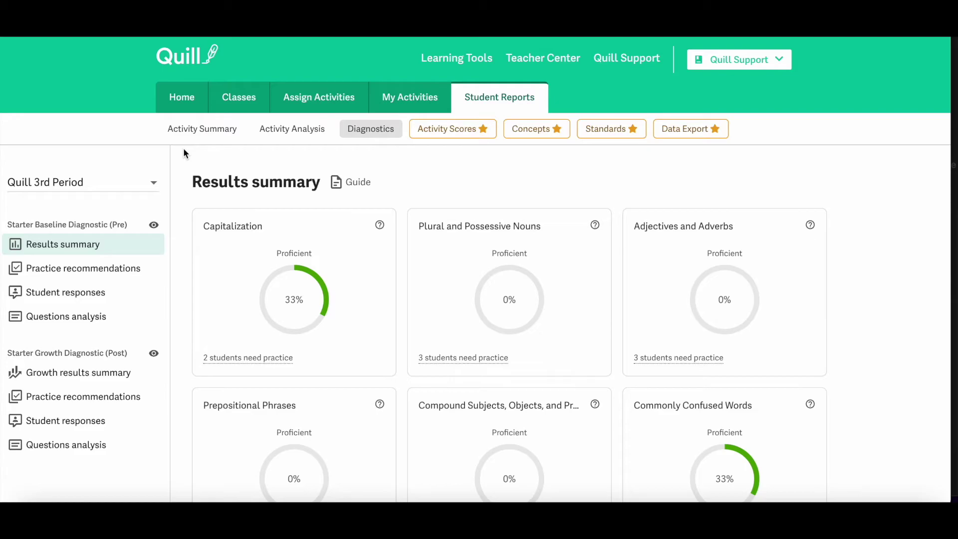
Step: Show the Starter Baseline Diagnostic (Pre) practice recommendations with packs checked per student
{"action": "left_click", "coordinate": [153, 274]}
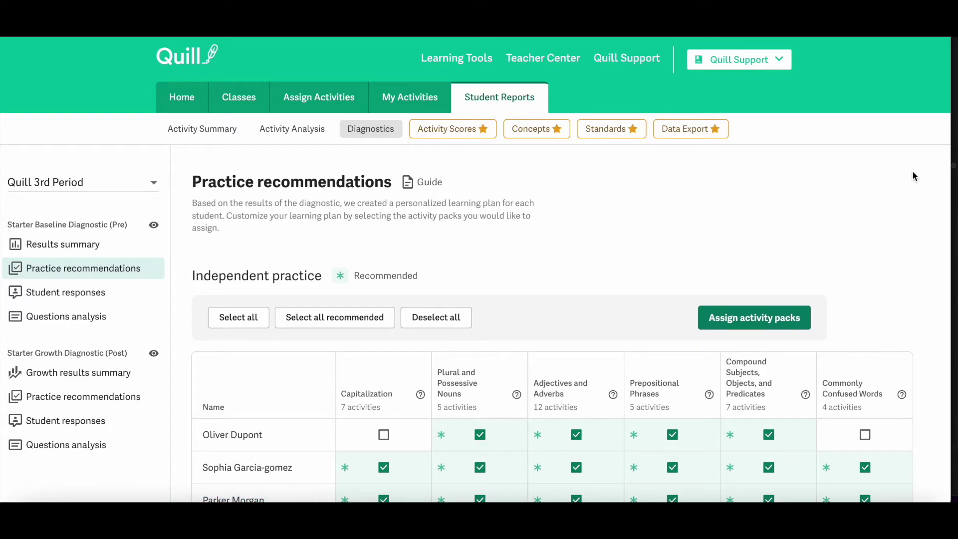
{"action": "scroll", "coordinate": [934, 171], "scroll_direction": "down", "scroll_amount": 2}
{"action": "scroll", "coordinate": [935, 171], "scroll_direction": "down", "scroll_amount": 4}
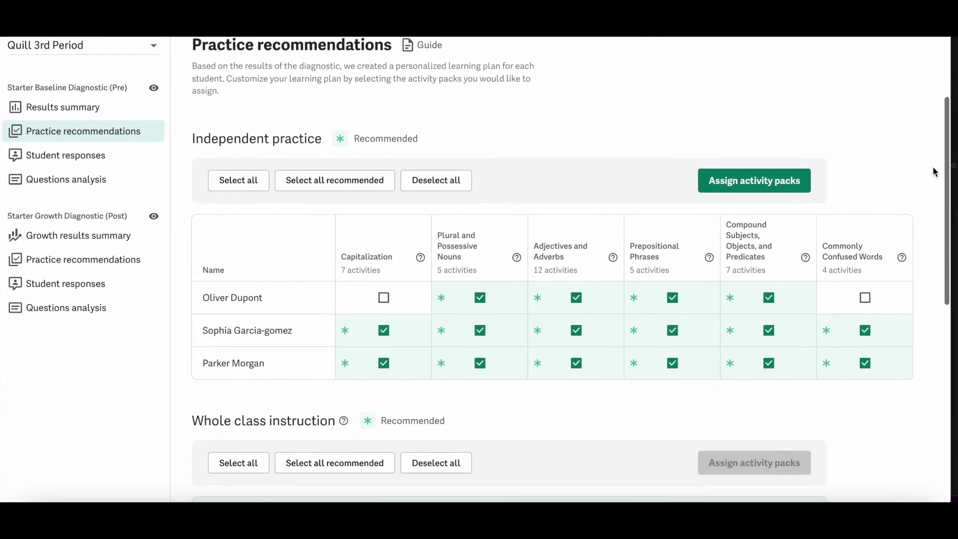